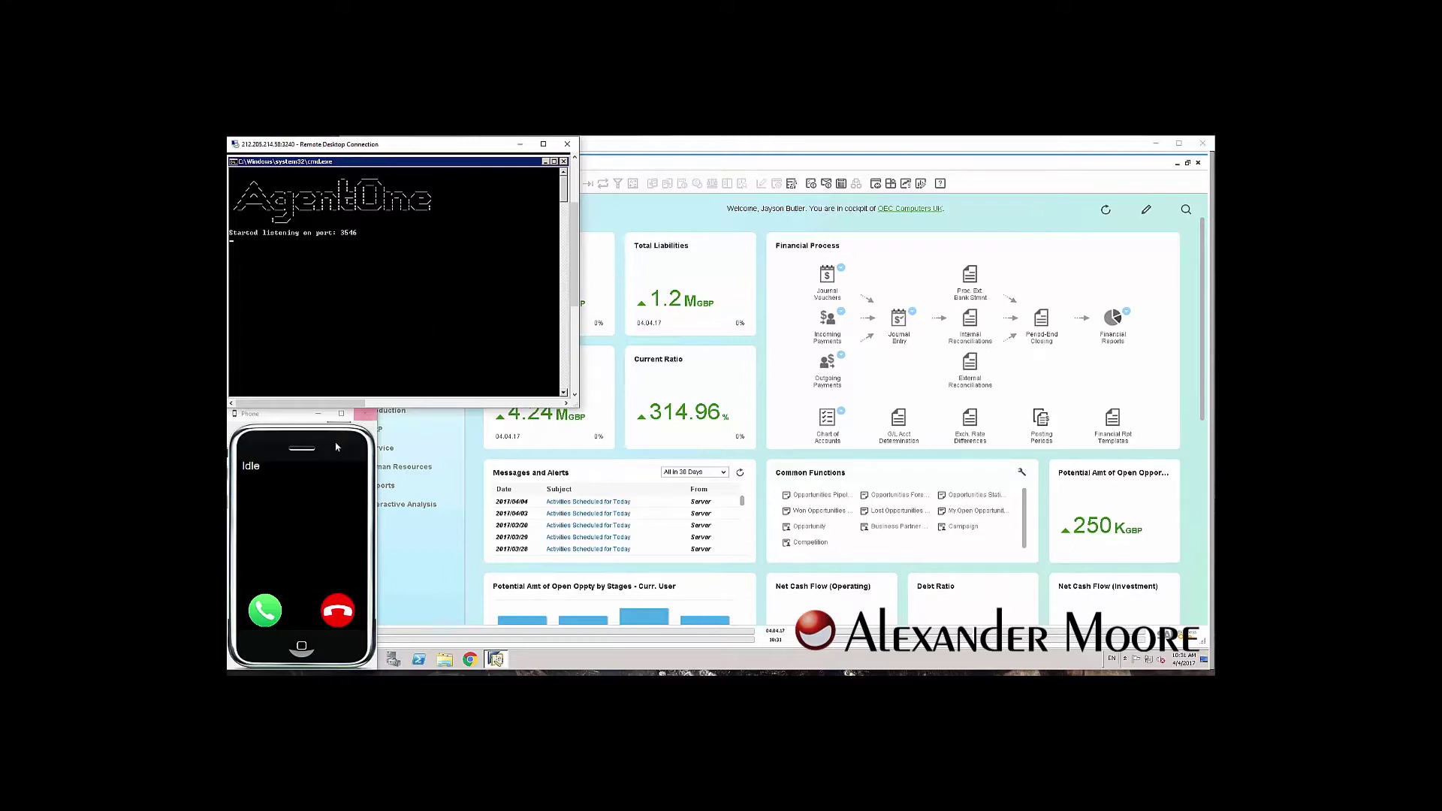
Answer the incoming call on the softphone so the console logs the caller.
left_click(270, 417)
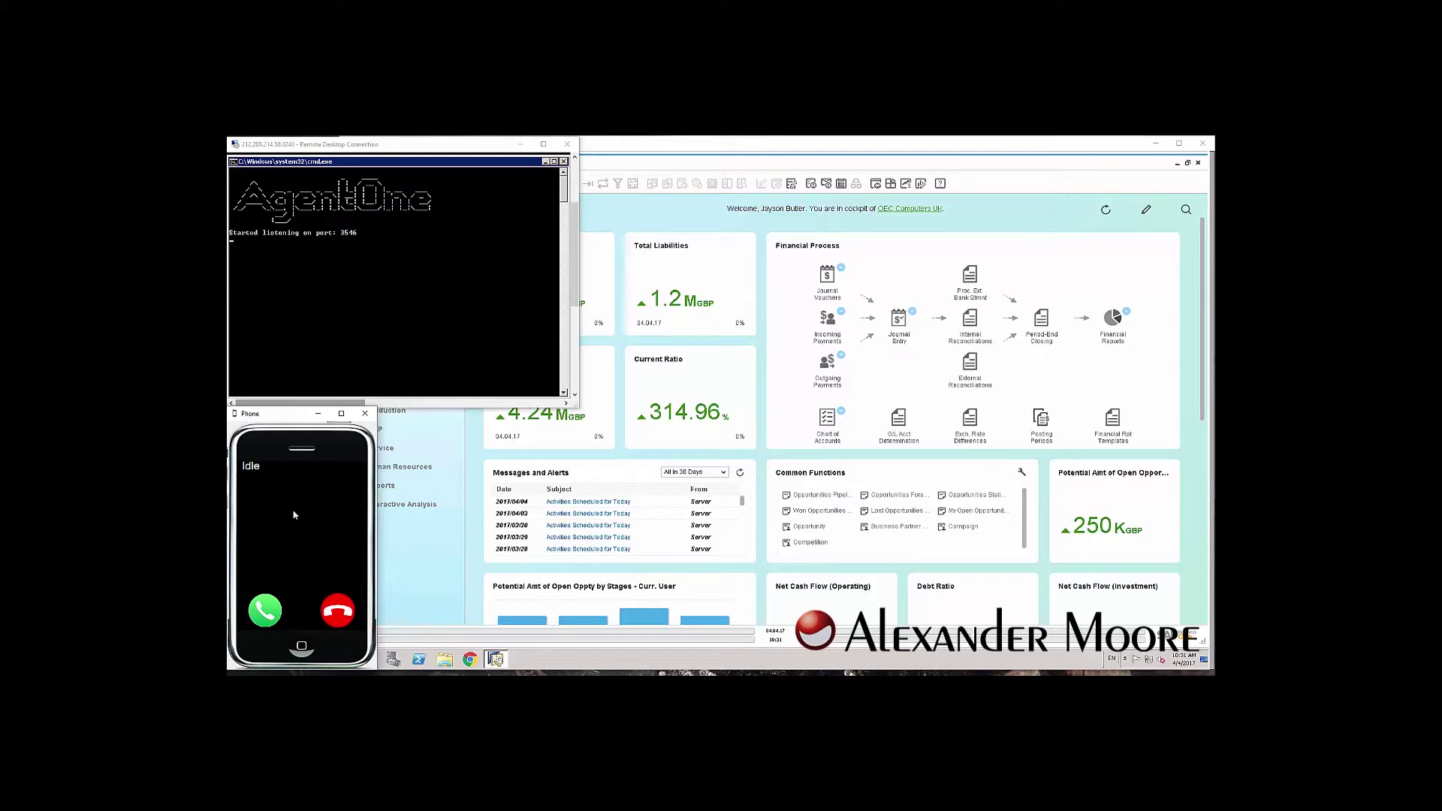
left_click(266, 612)
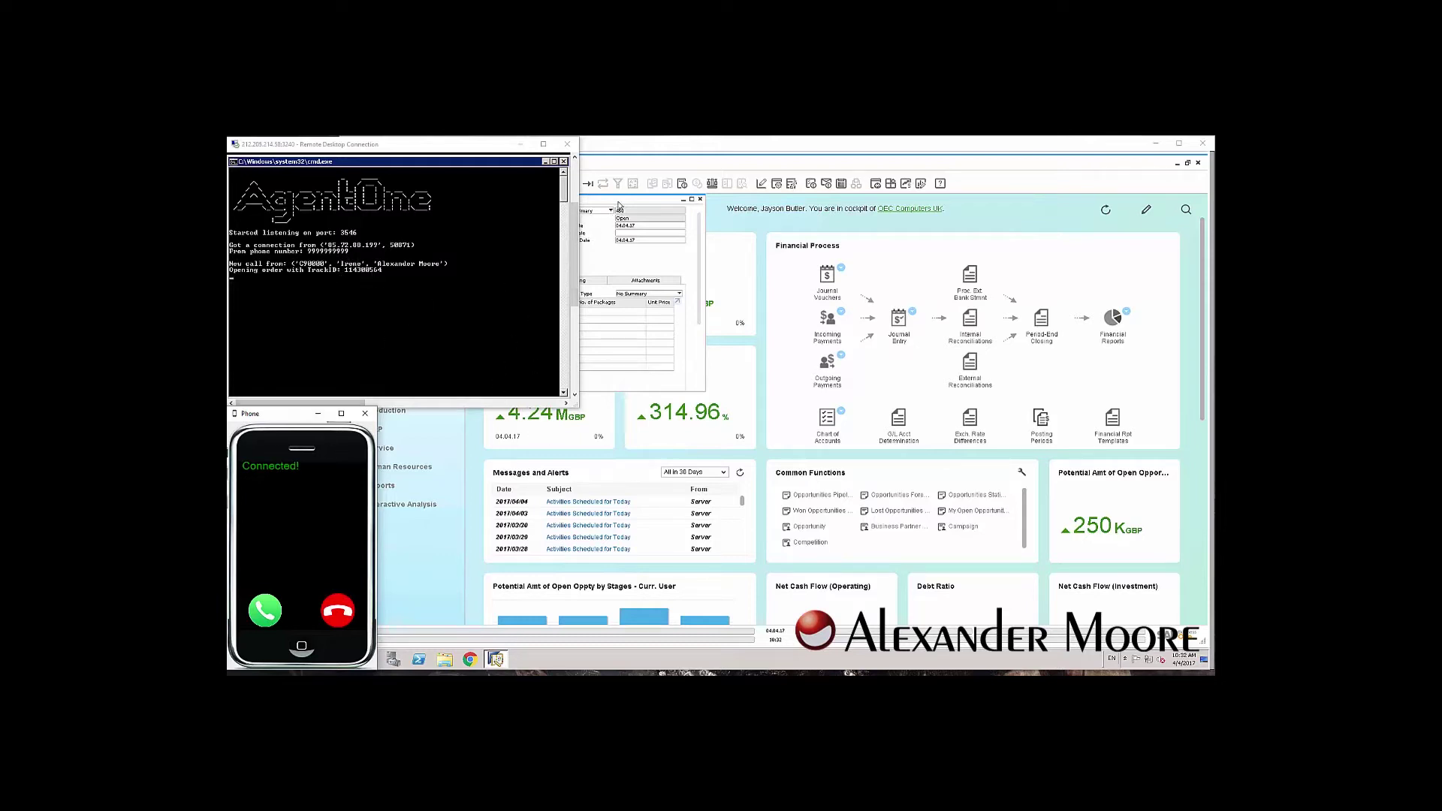
left_click(582, 206)
left_click_drag(474, 202, 793, 284)
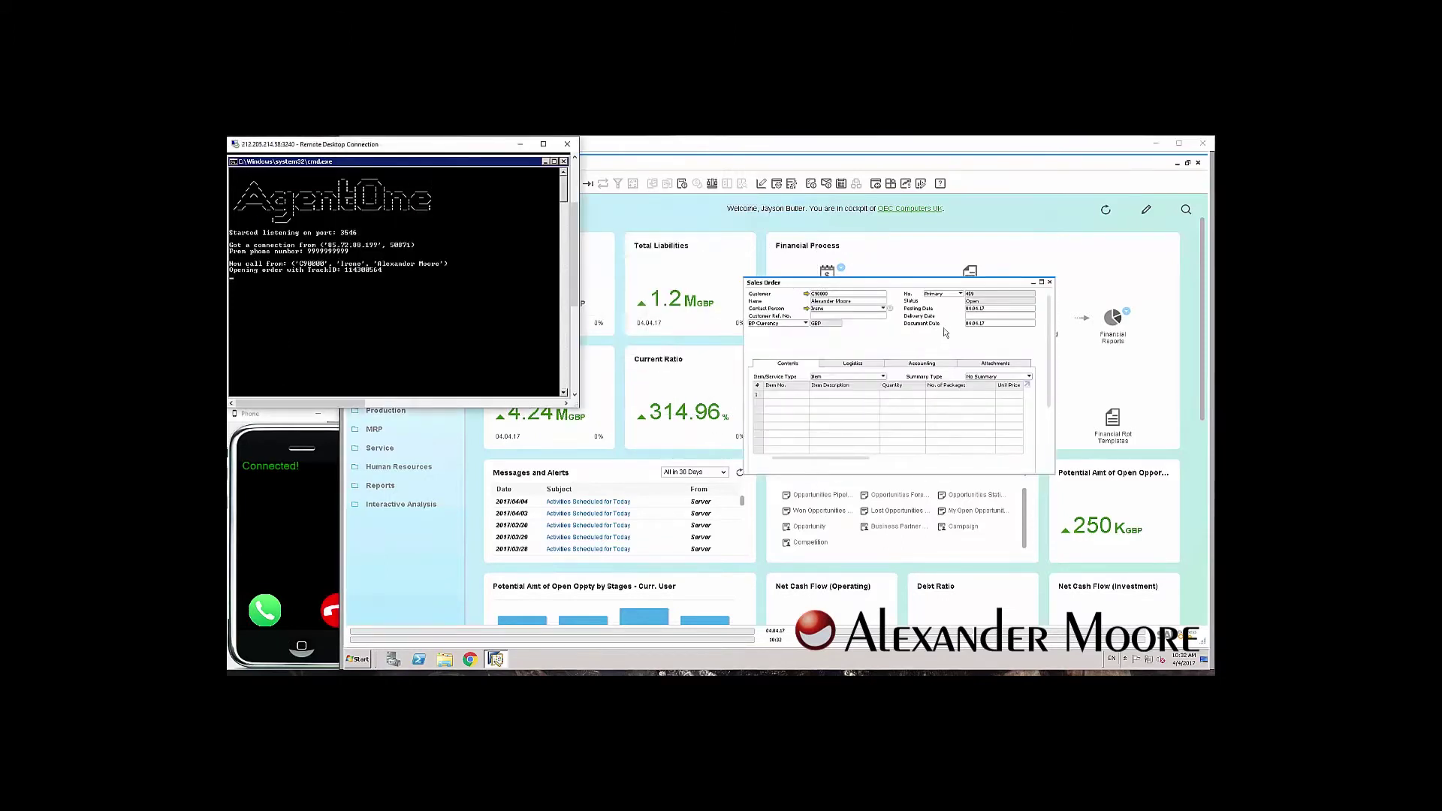
left_click_drag(908, 284, 890, 284)
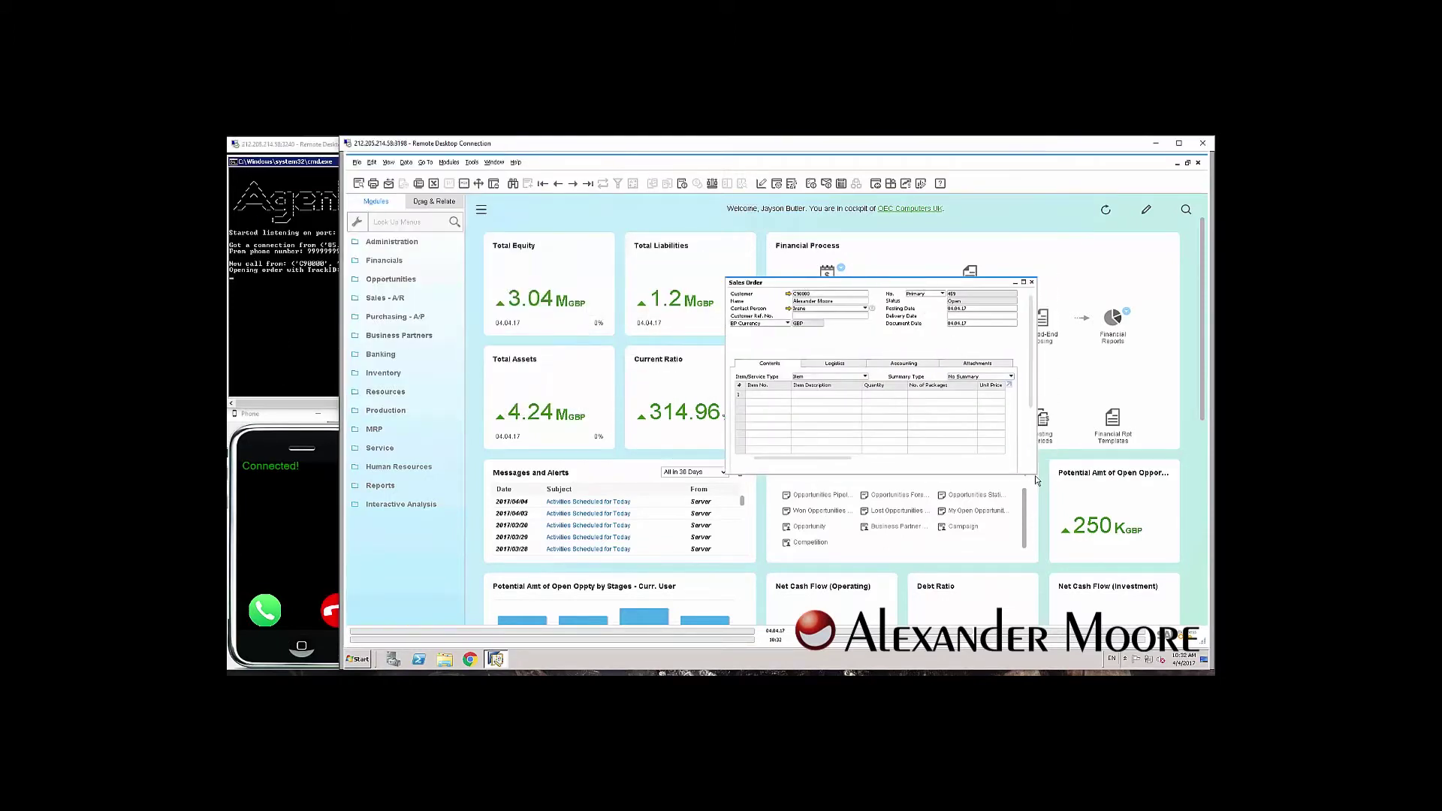
left_click_drag(1039, 480, 1133, 558)
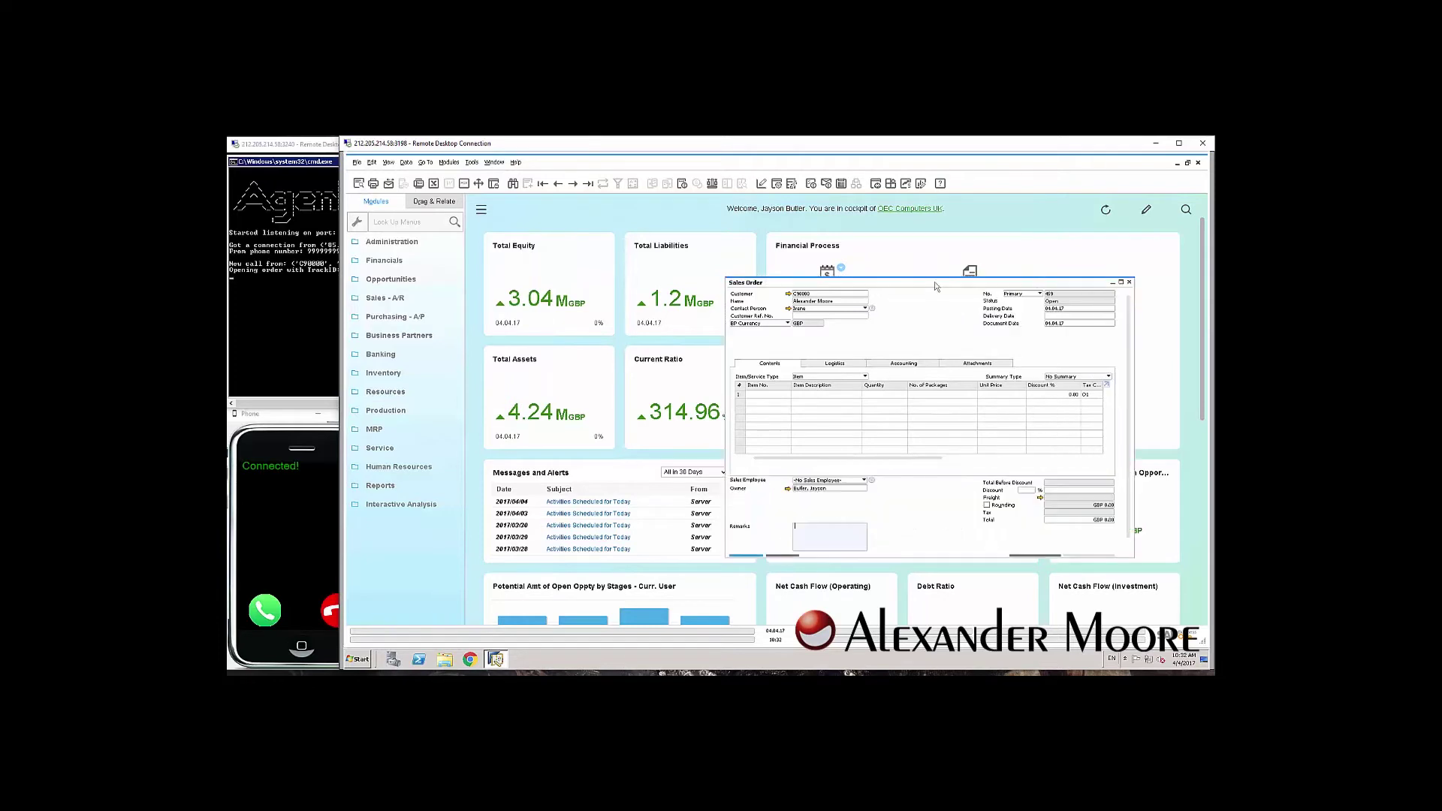
Bring the agent console and the phone back into view beside the order.
left_click_drag(919, 287, 898, 279)
left_click(275, 326)
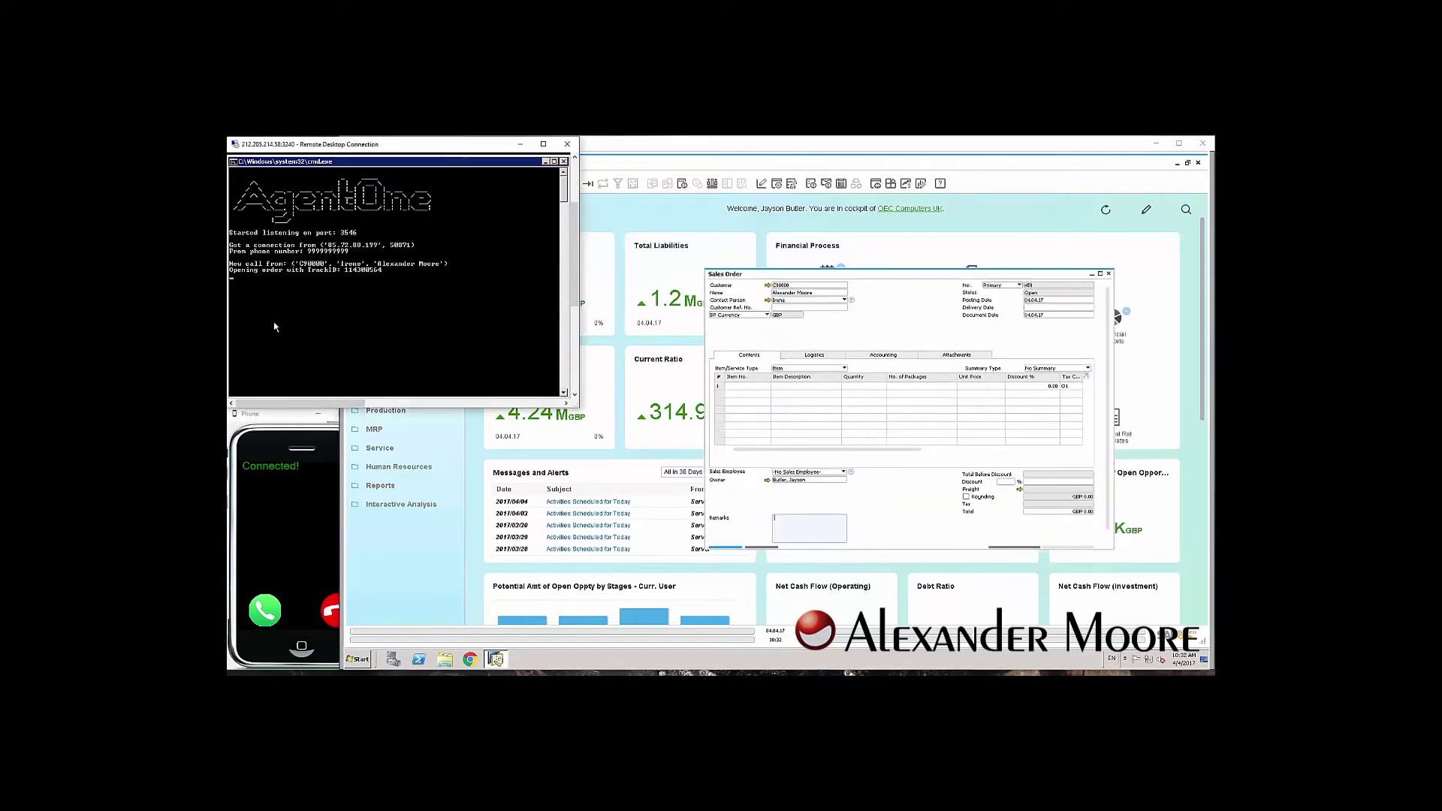
left_click(307, 537)
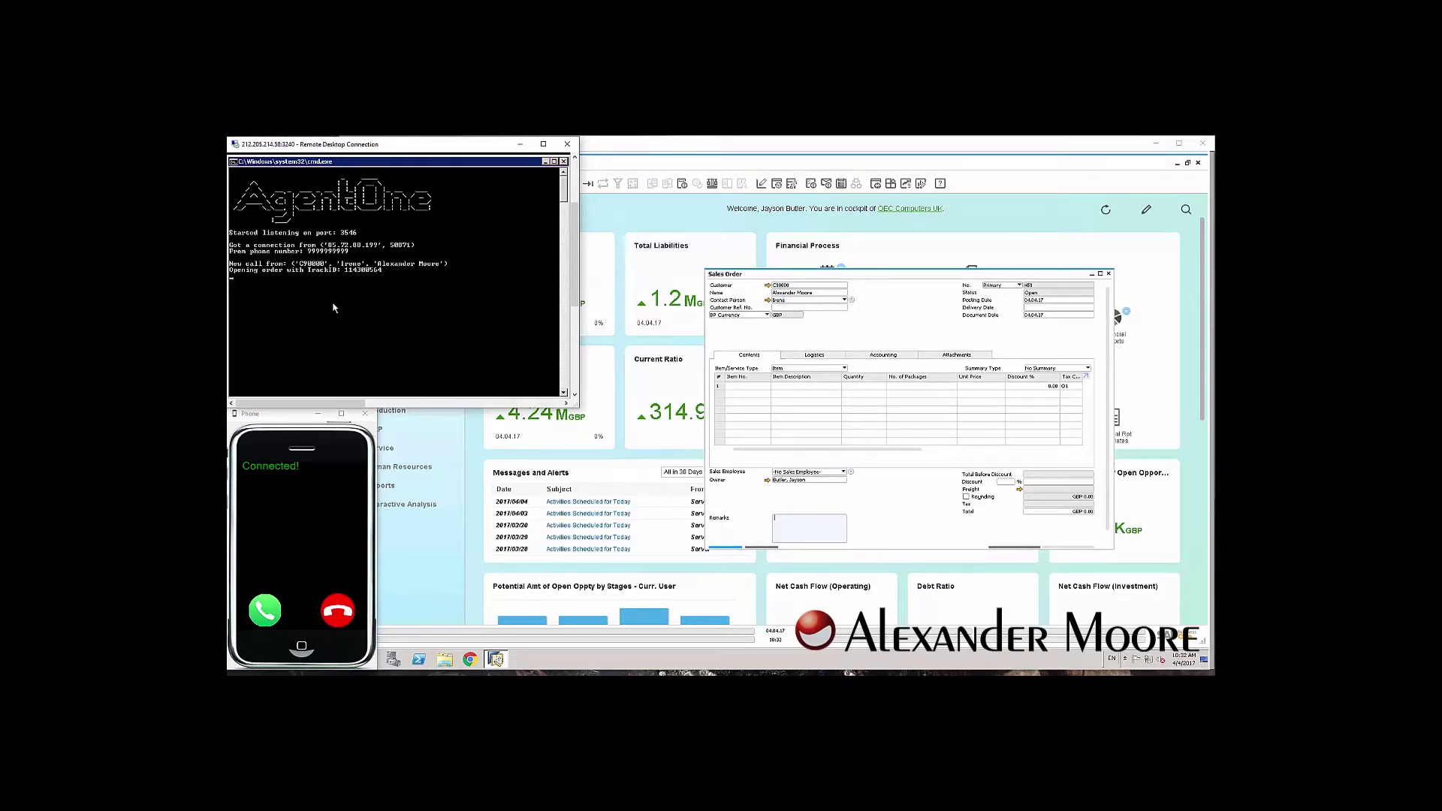
Order three kilos of chicken and five jackets, clarifying the colour as green.
left_click(281, 519)
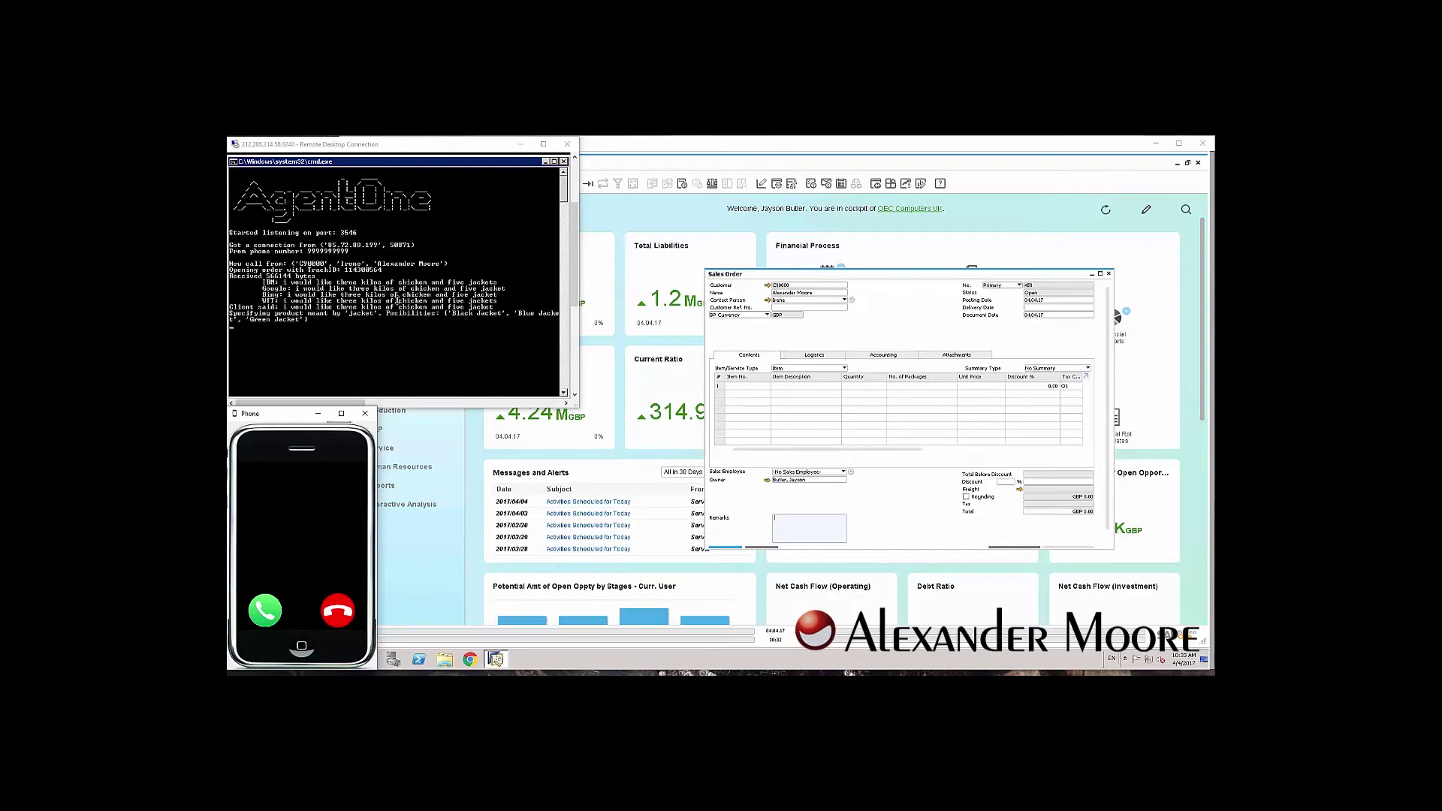
left_click(398, 299)
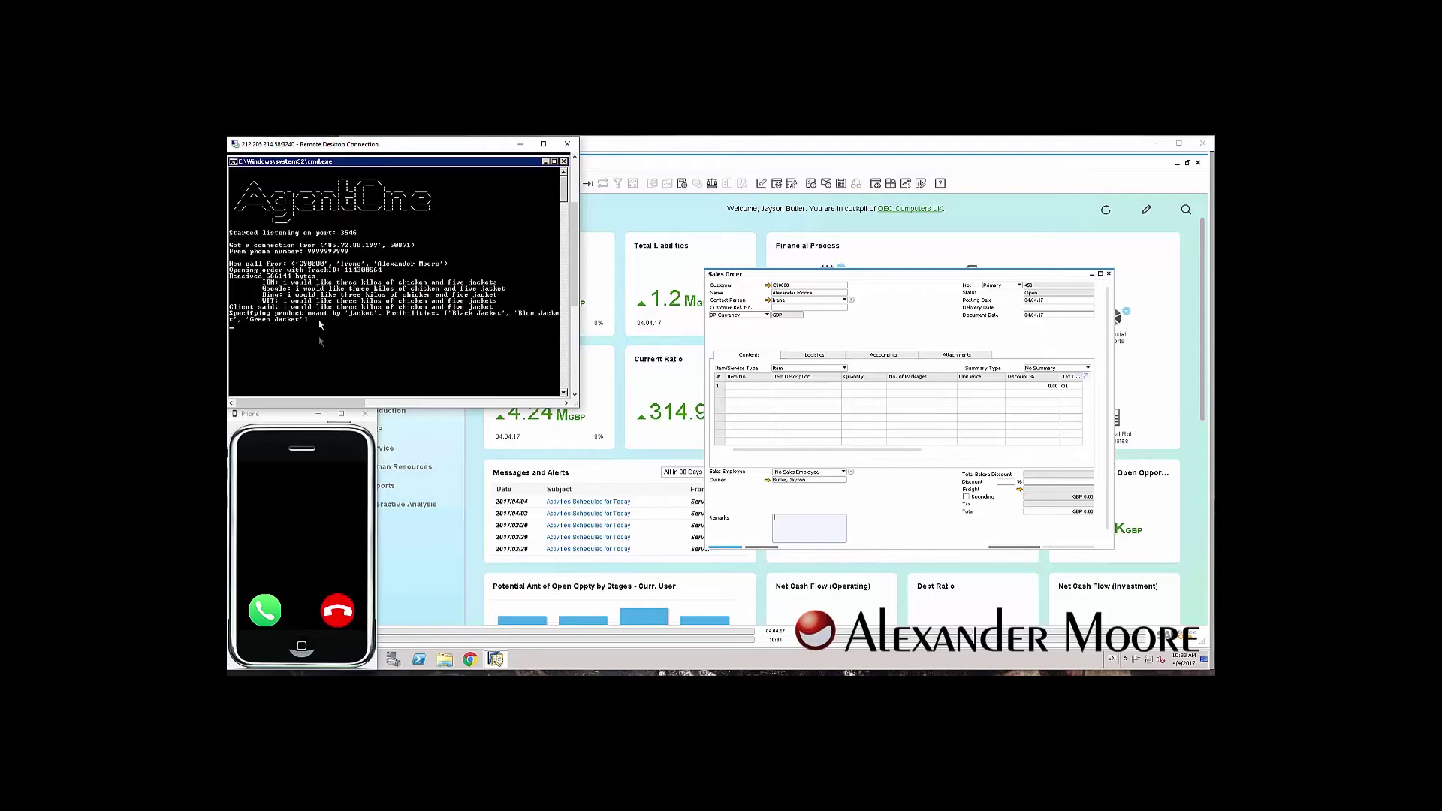
left_click(312, 562)
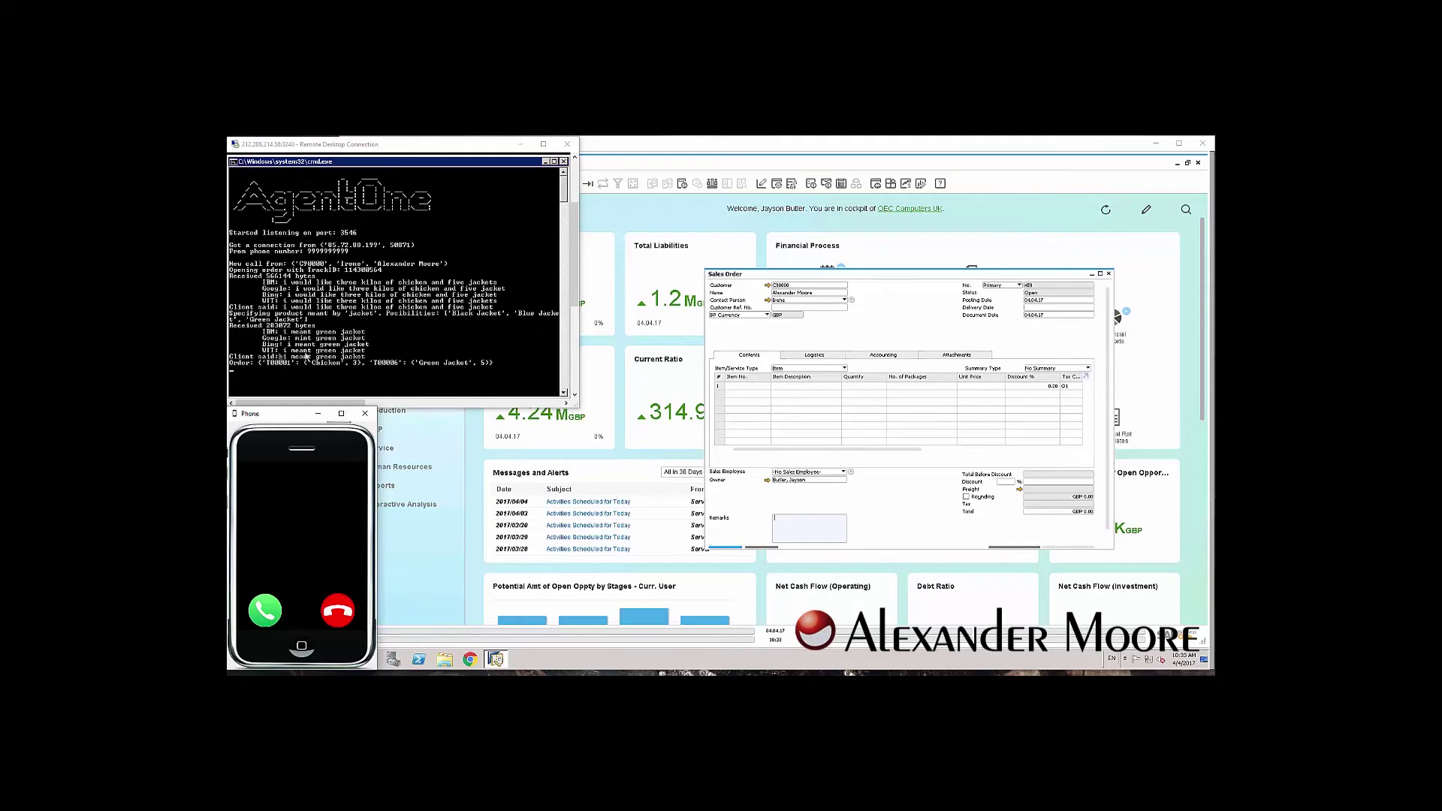
Confirm the order, change jackets to six, and request same-day delivery.
left_click(407, 375)
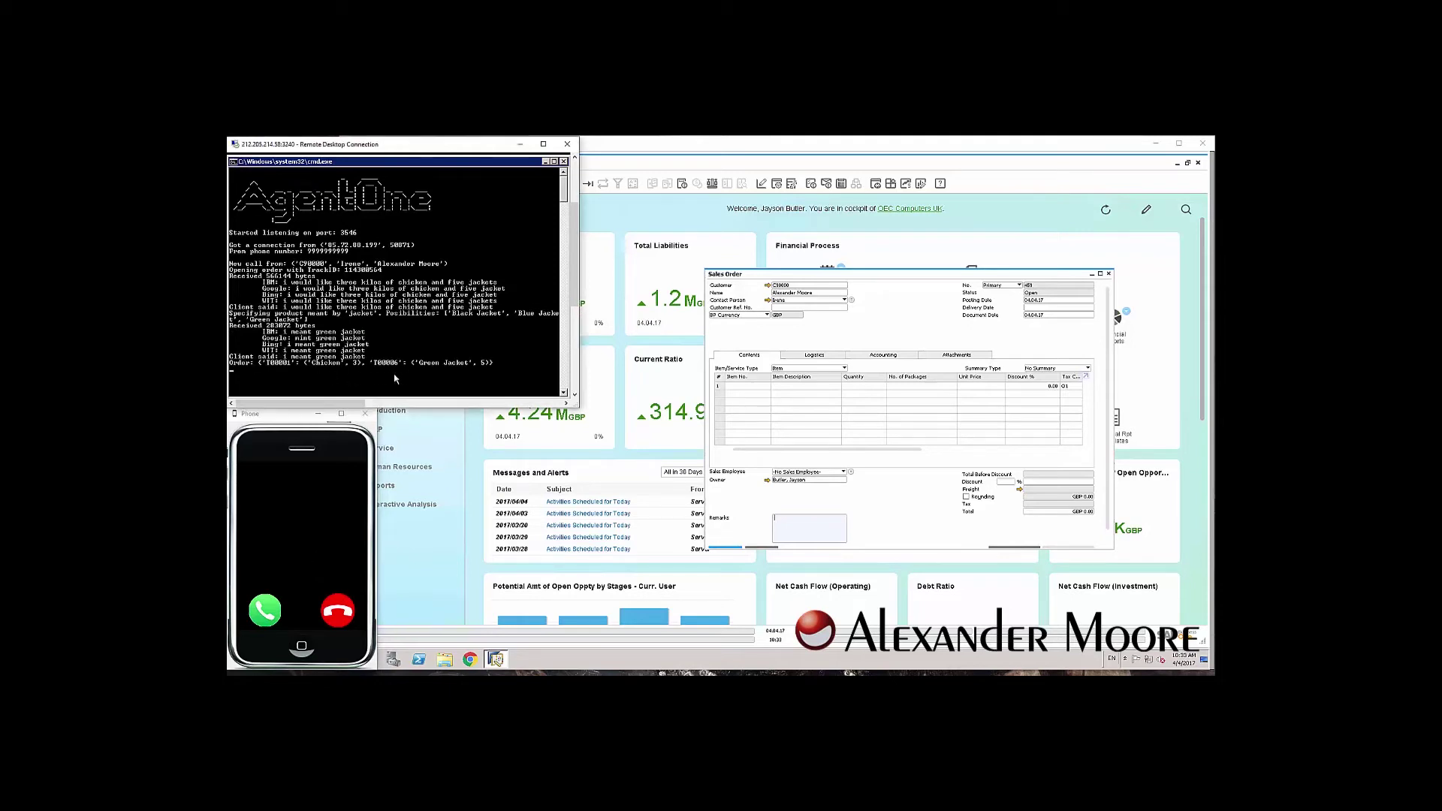
left_click(292, 505)
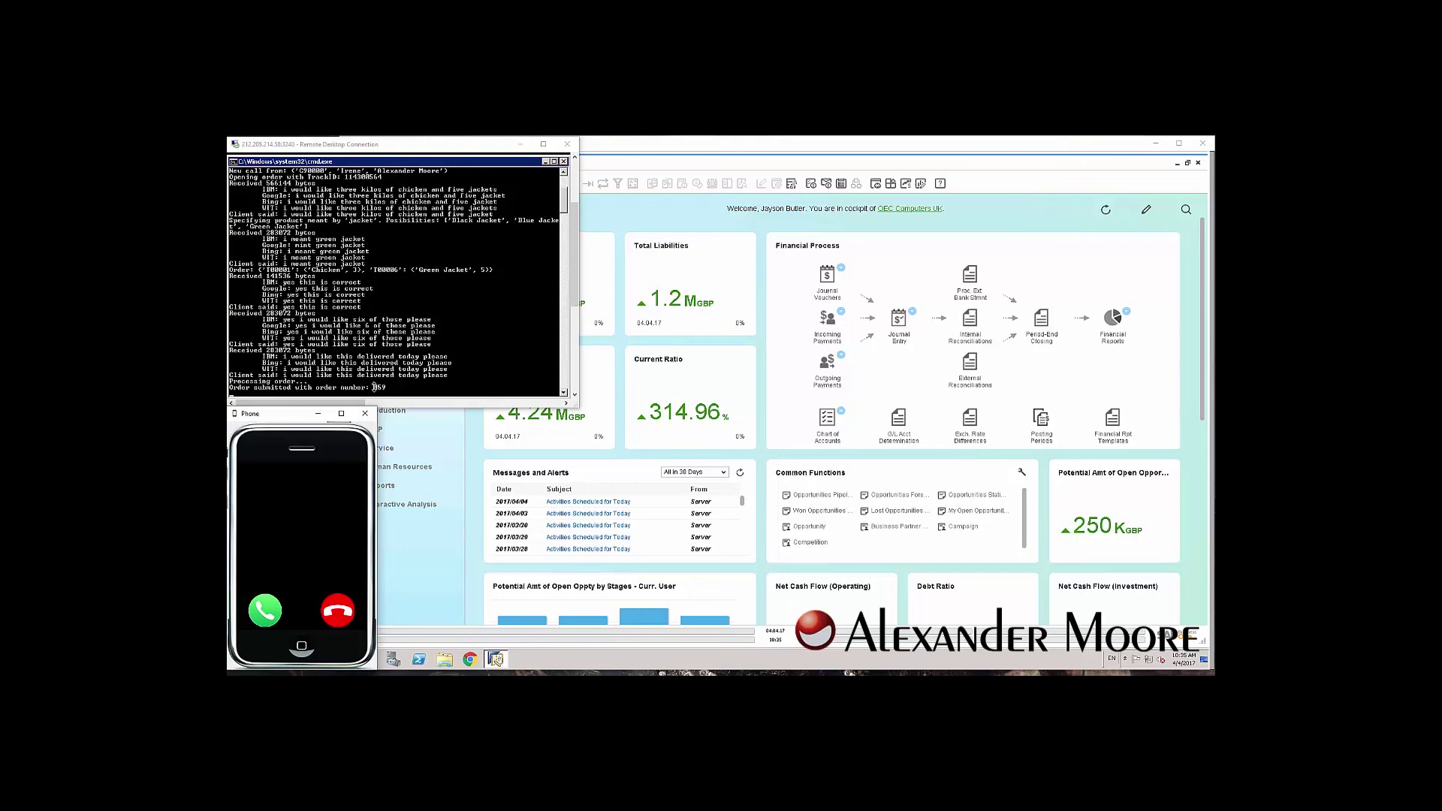
Read the console's confirmation of submitted order number 459.
left_click(380, 389)
left_click(306, 439)
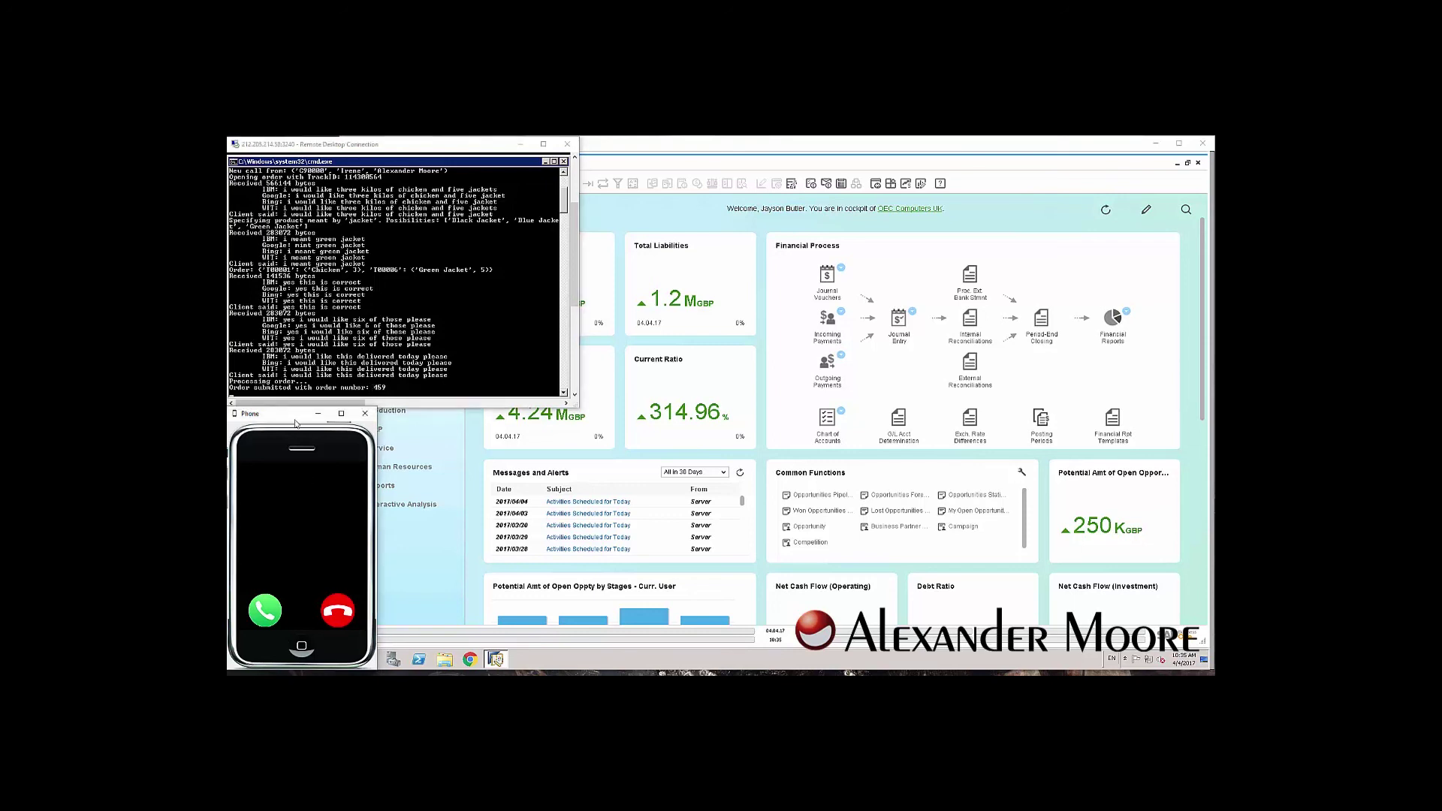